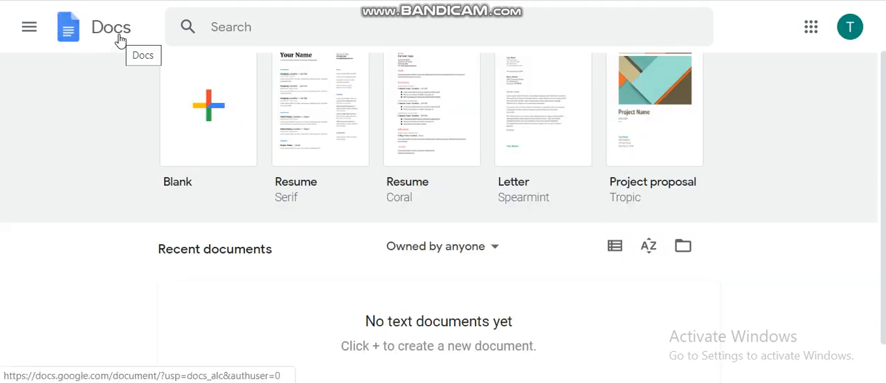
# - Switch from Google Docs to Google Forms and open the full template gallery
pyautogui.click(29, 29)
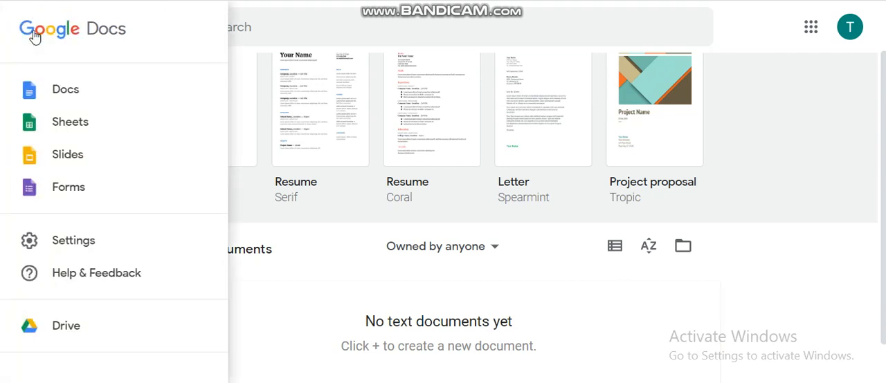
pyautogui.click(79, 188)
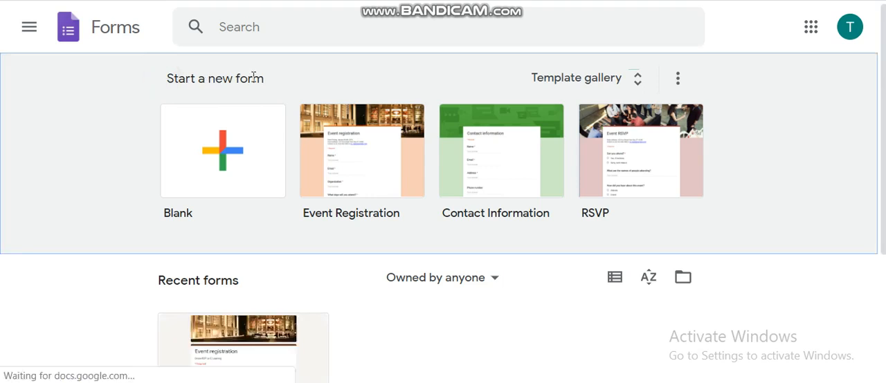
pyautogui.click(574, 83)
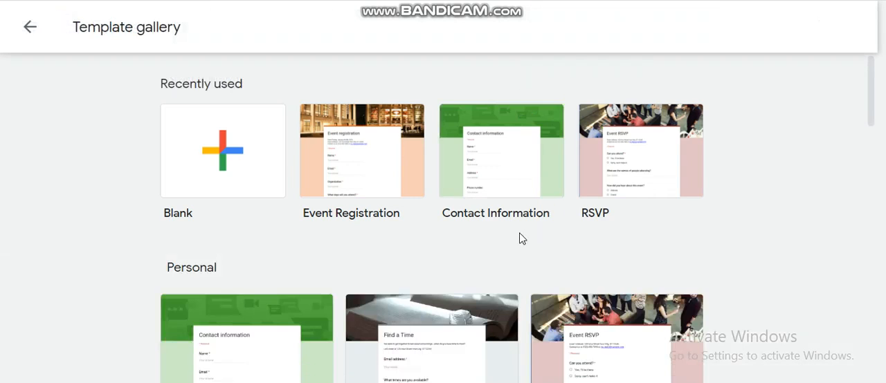
# - Create a new form from the Event Registration template and dismiss the tip about reusing questions
pyautogui.scroll(-3, 520, 239)
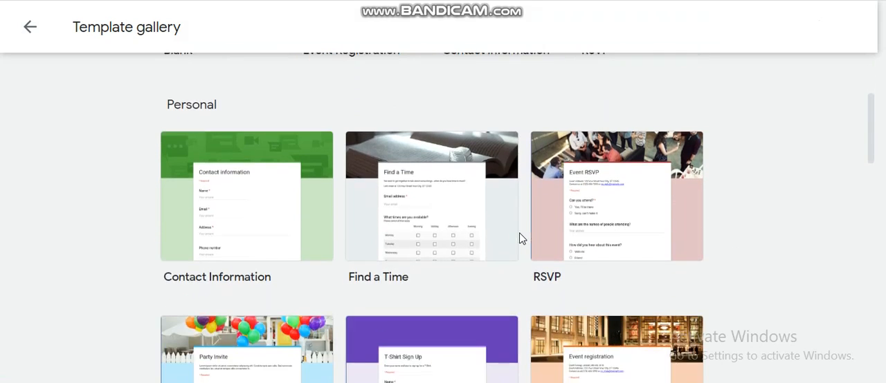
pyautogui.scroll(3, 519, 233)
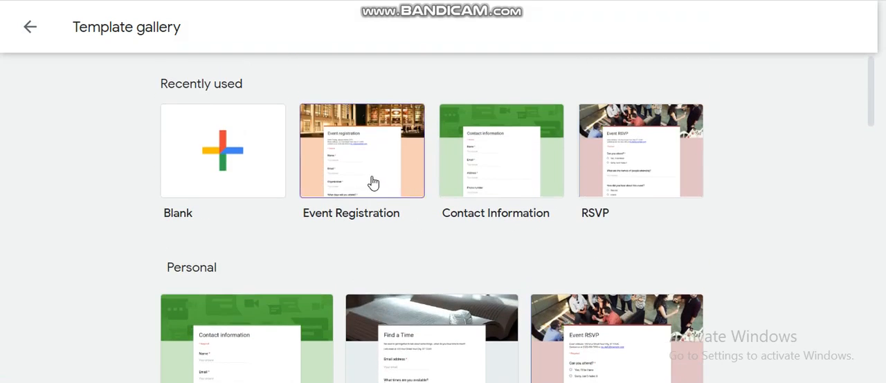
pyautogui.click(373, 182)
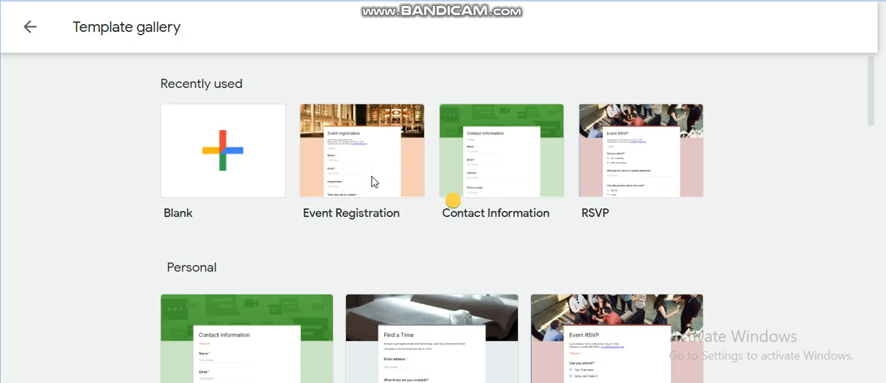
pyautogui.click(373, 182)
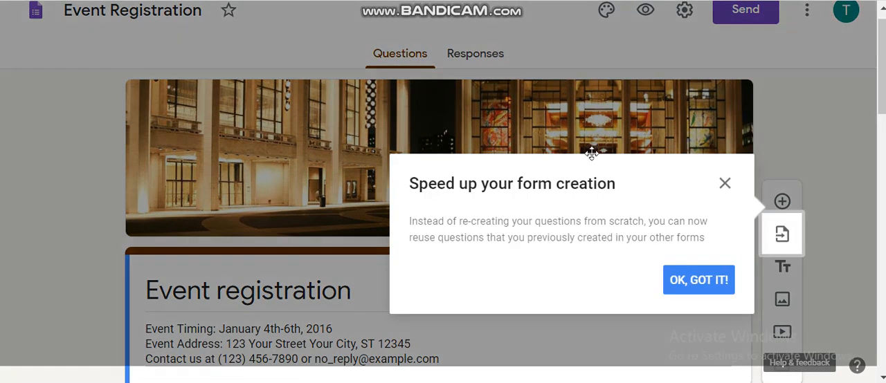
pyautogui.click(725, 183)
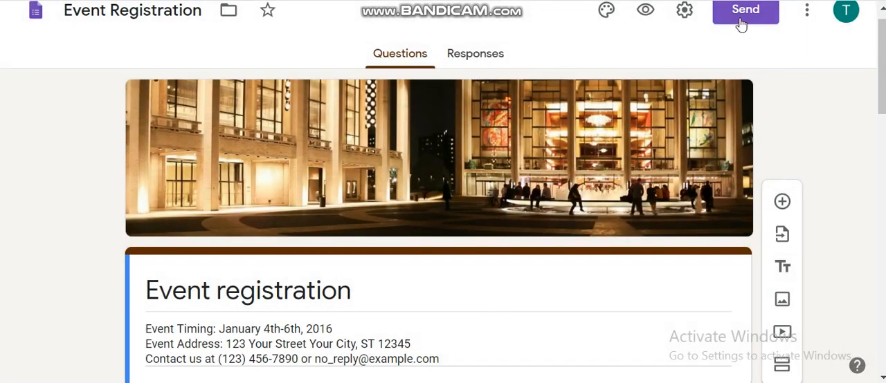
# - Replace the form's description under the Event registration title with "Online FDP"
pyautogui.scroll(-2, 198, 233)
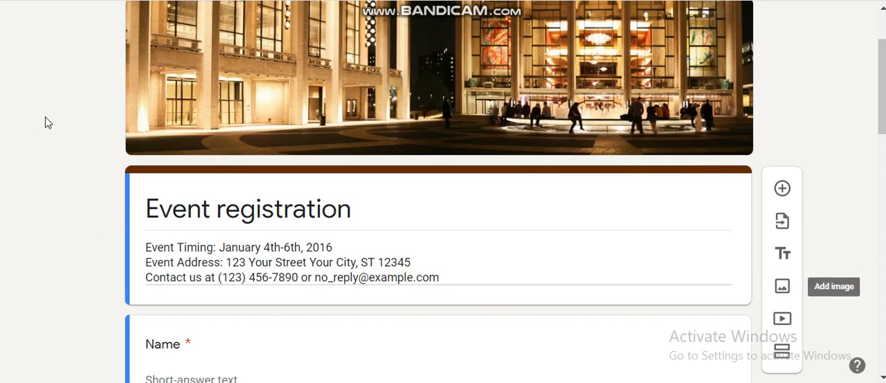
pyautogui.click(147, 247)
pyautogui.hotkey('ctrl', 'a')
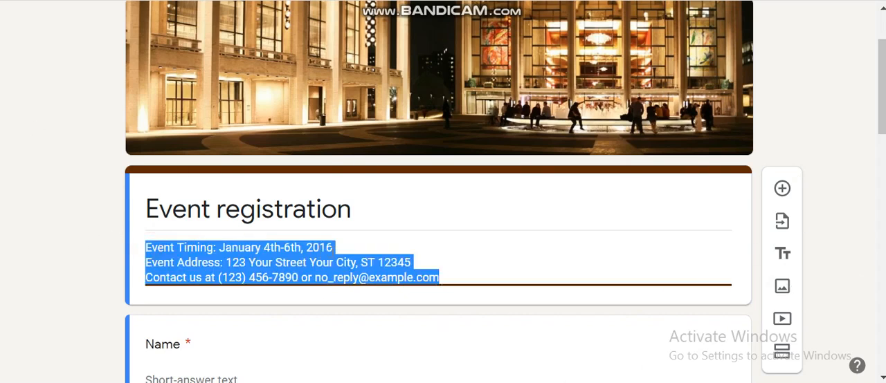
pyautogui.write('0')
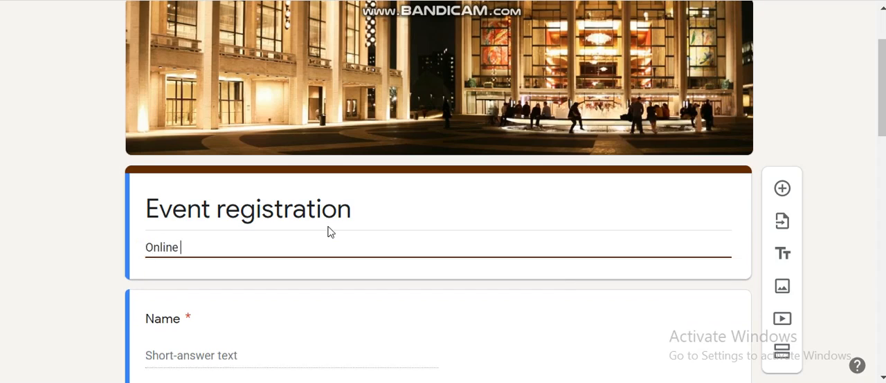
pyautogui.write('nline FDP')
# - Review the template's questions from name down to the payment acknowledgement and return to the form's header
pyautogui.scroll(-2, 327, 224)
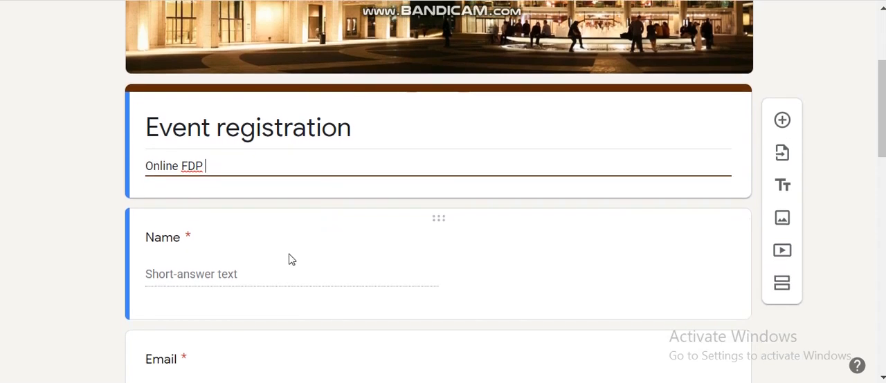
pyautogui.scroll(-2, 198, 256)
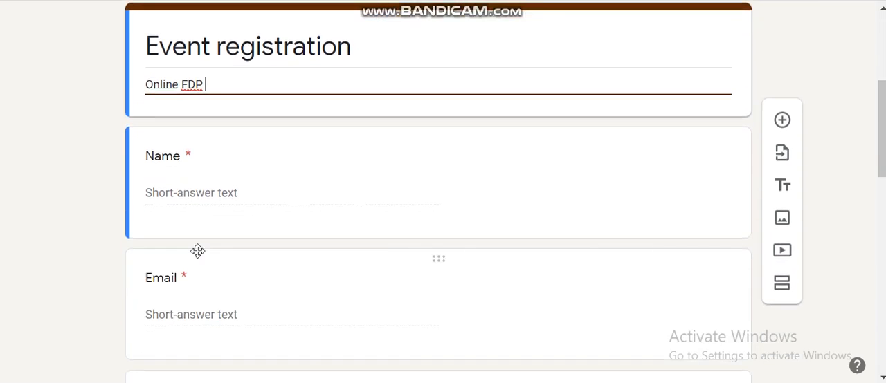
pyautogui.scroll(-4, 198, 254)
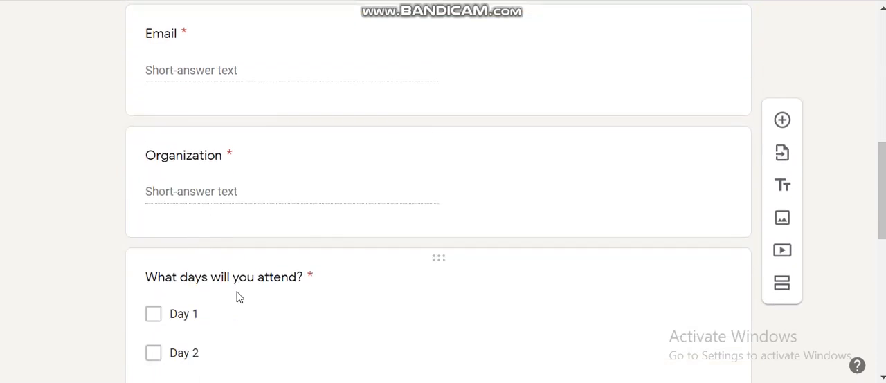
pyautogui.scroll(-1, 237, 296)
pyautogui.scroll(-6, 237, 297)
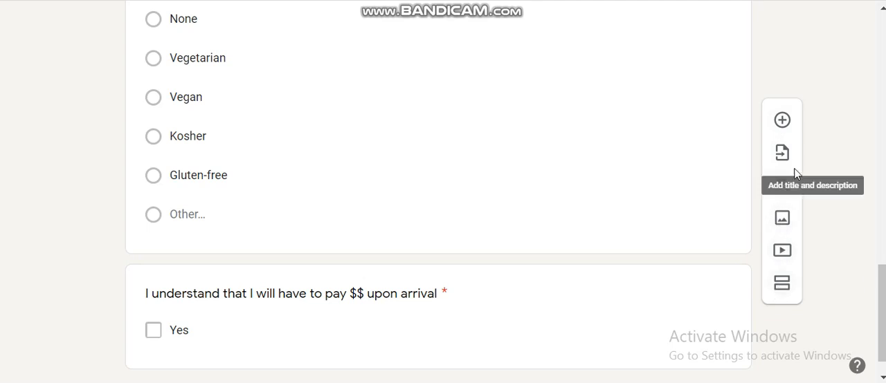
pyautogui.scroll(15, 790, 169)
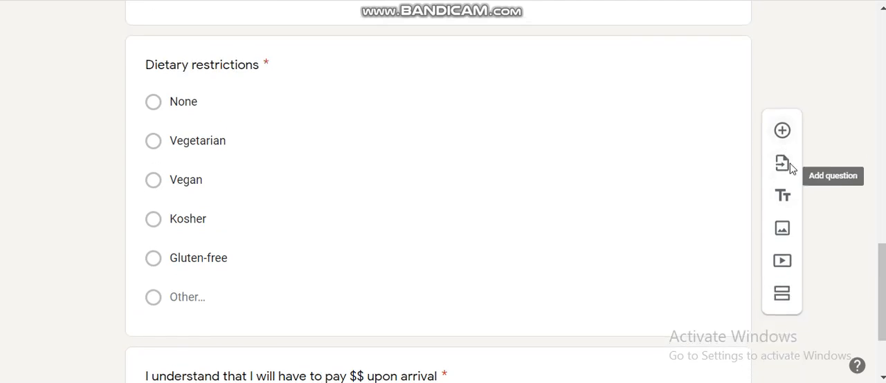
pyautogui.scroll(2, 792, 168)
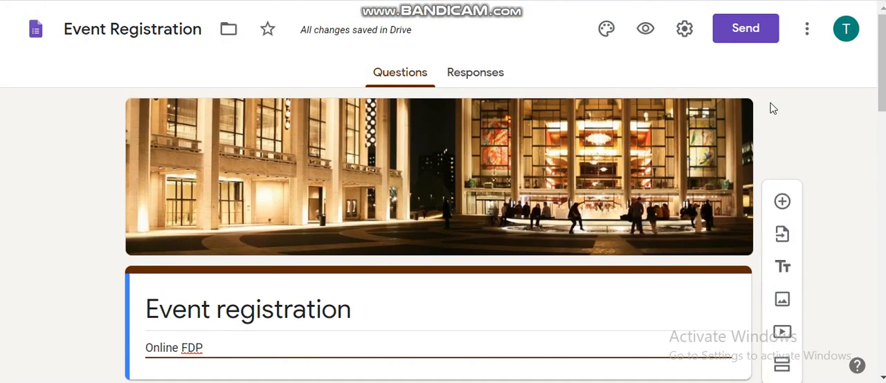
# - Send the form by email to the recipient's address, keeping the default subject and message
pyautogui.click(752, 37)
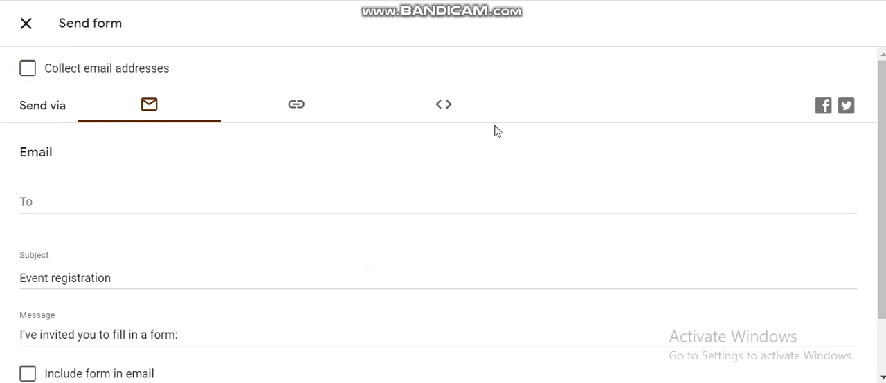
pyautogui.click(149, 106)
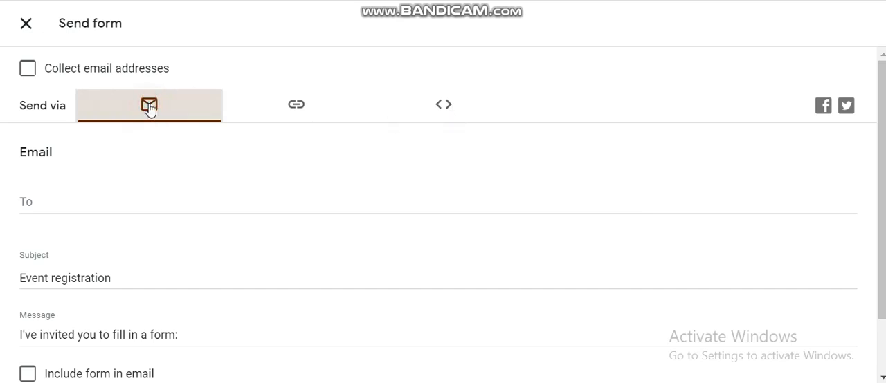
pyautogui.click(63, 206)
pyautogui.write('m')
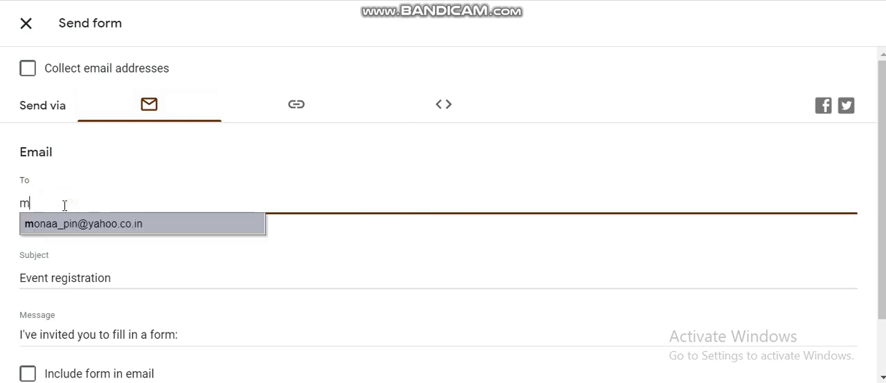
pyautogui.click(72, 223)
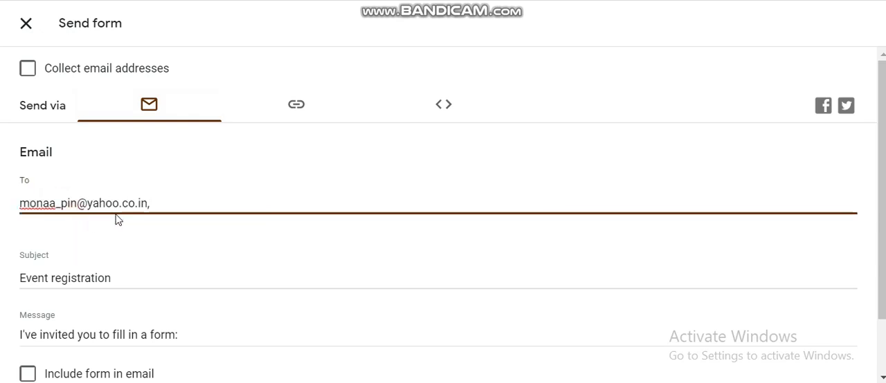
pyautogui.scroll(-1, 716, 186)
pyautogui.click(842, 356)
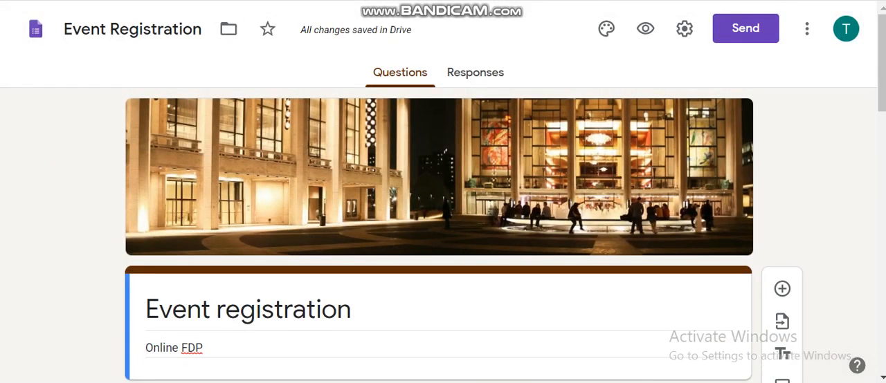
# - Switch to the recipient's Yahoo Mail and reload the inbox
pyautogui.click(62, 0)
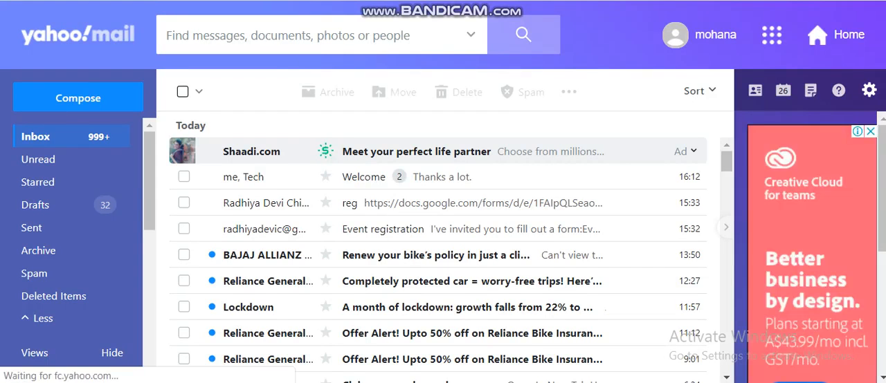
pyautogui.rightClick(112, 0)
pyautogui.click(138, 0)
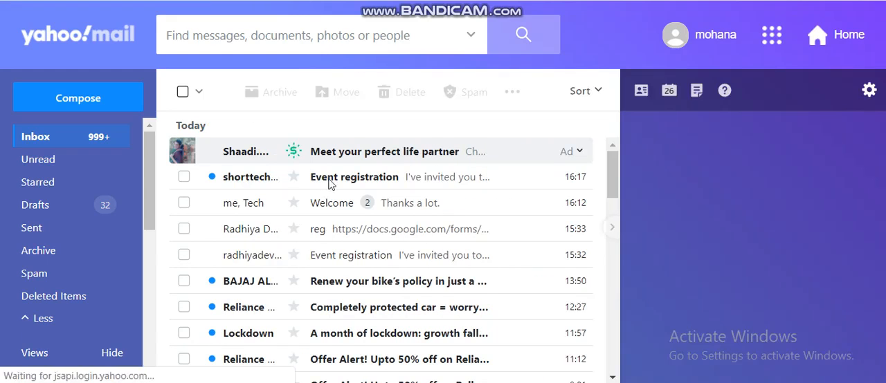
# - Open the newly received Event registration email and follow its invitation to fill out the form
pyautogui.click(328, 181)
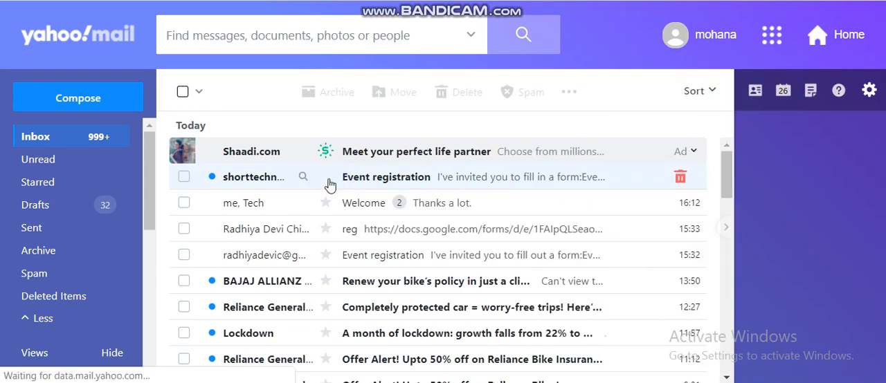
pyautogui.click(366, 182)
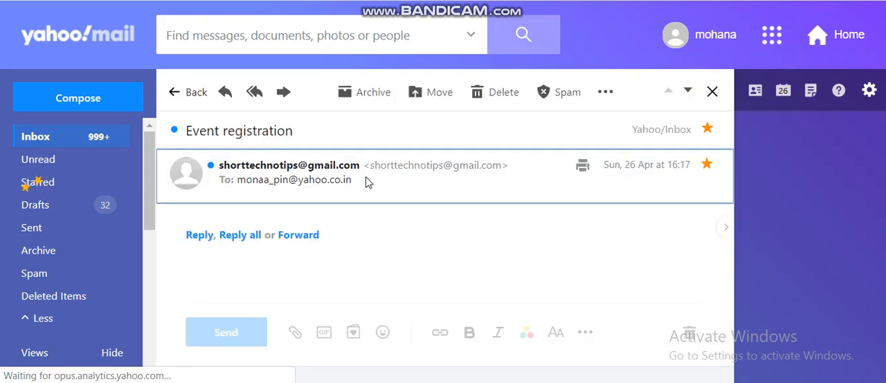
pyautogui.click(371, 183)
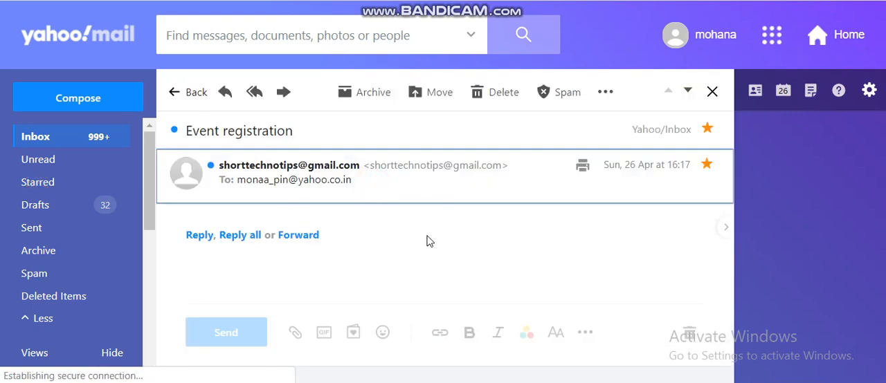
pyautogui.scroll(-2, 290, 214)
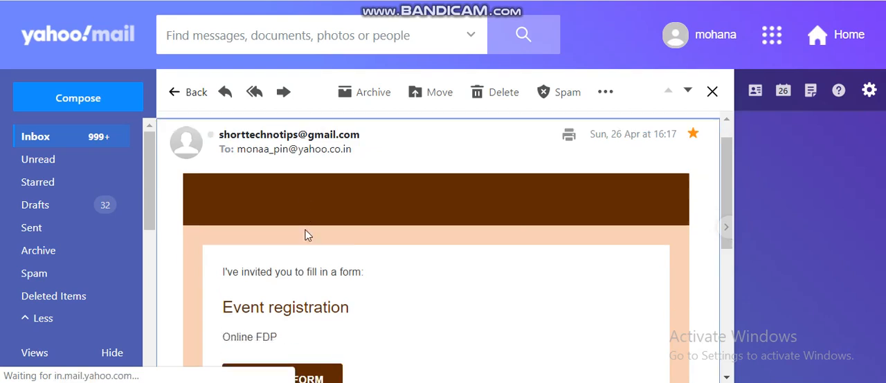
pyautogui.scroll(-2, 308, 235)
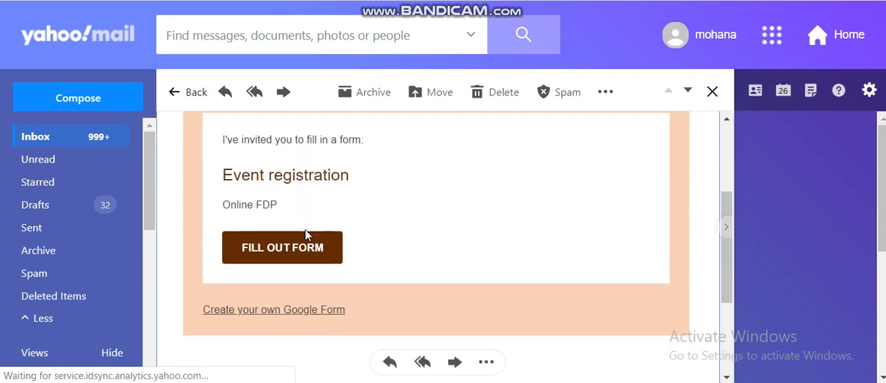
pyautogui.click(260, 245)
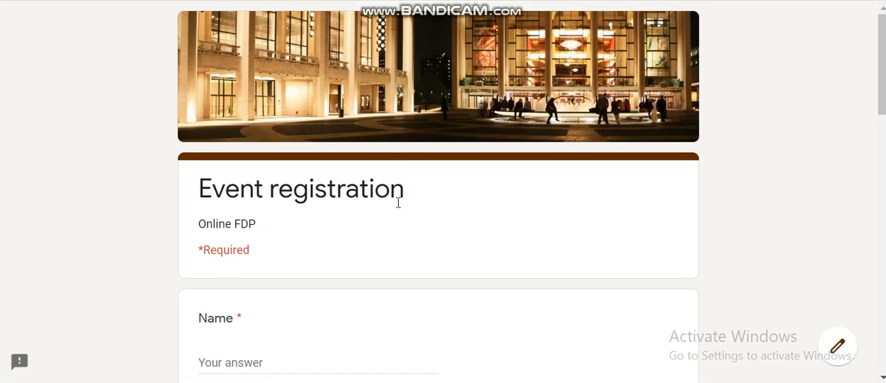
# - Fill in the respondent's name and email address, and enter WKC as the organization
pyautogui.scroll(-2, 332, 218)
pyautogui.click(259, 199)
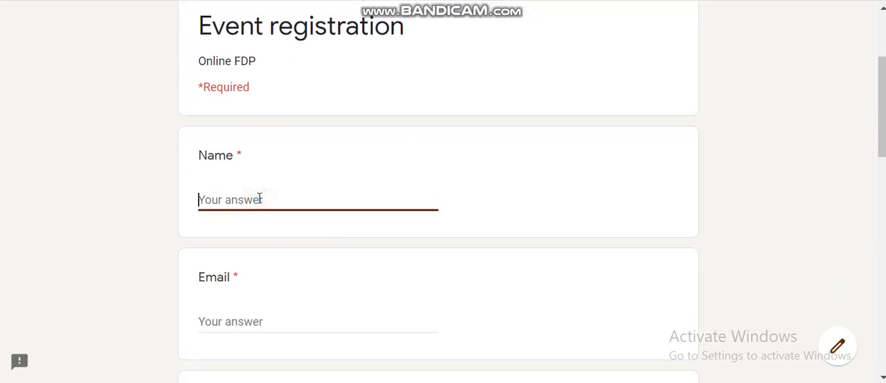
pyautogui.write('CM')
pyautogui.click(241, 324)
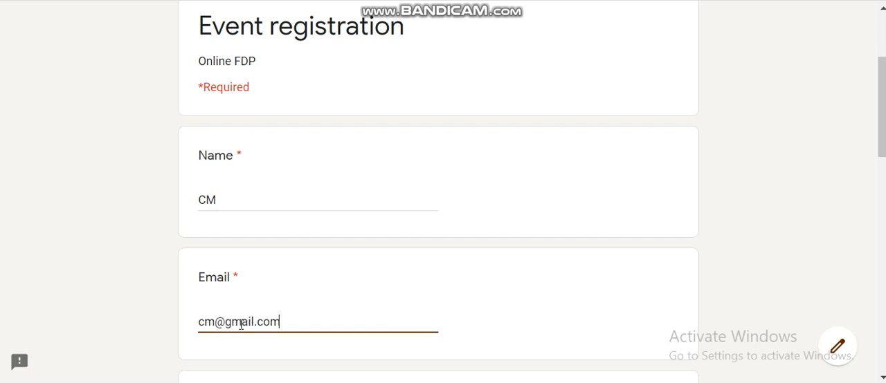
pyautogui.scroll(-3, 241, 325)
pyautogui.click(252, 283)
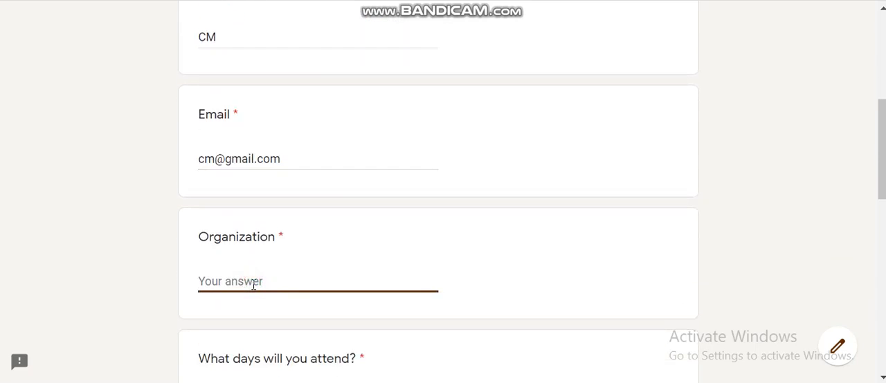
pyautogui.write('WKC')
# - Choose Day 1 as the attendance day and Vegan as the dietary restriction
pyautogui.scroll(-3, 256, 325)
pyautogui.click(205, 231)
pyautogui.scroll(-2, 228, 240)
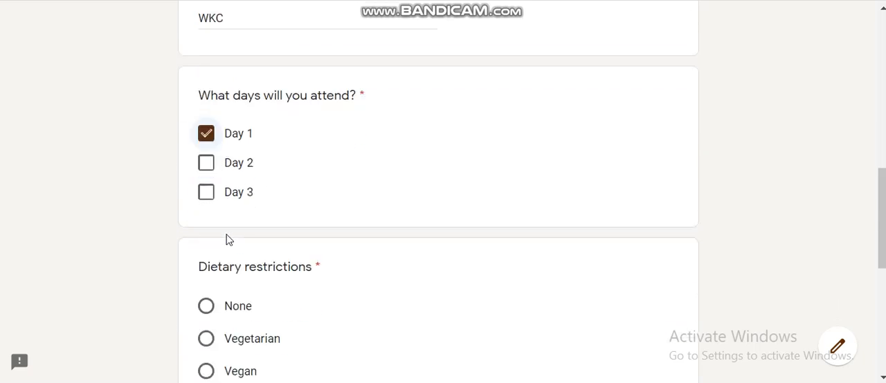
pyautogui.scroll(-3, 229, 240)
pyautogui.click(242, 234)
# - Acknowledge the payment upon arrival with Yes and submit the registration
pyautogui.scroll(-3, 249, 237)
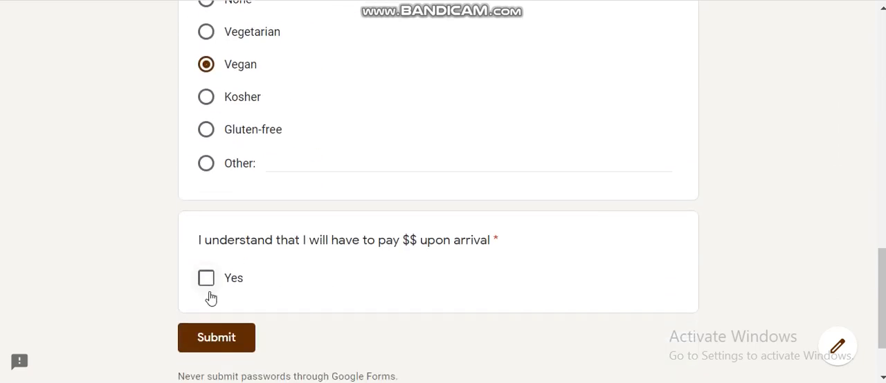
pyautogui.click(208, 280)
pyautogui.click(230, 339)
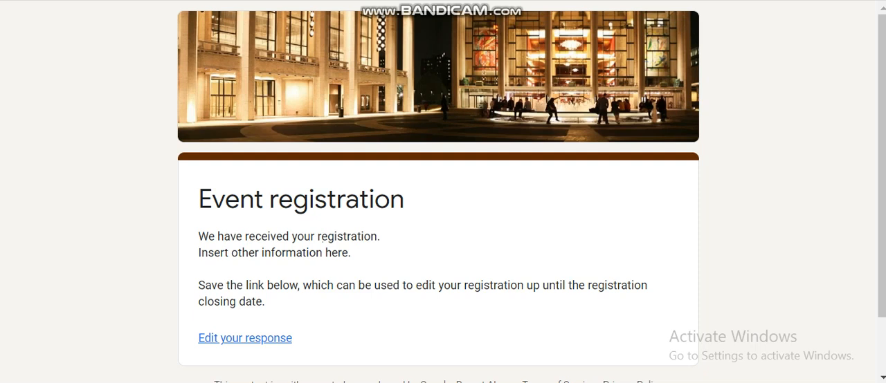
# - Return to the Event Registration form's editor and review the submitted name, email and organization in the response summary
pyautogui.hotkey('ctrl', 'shift', 'Tab')
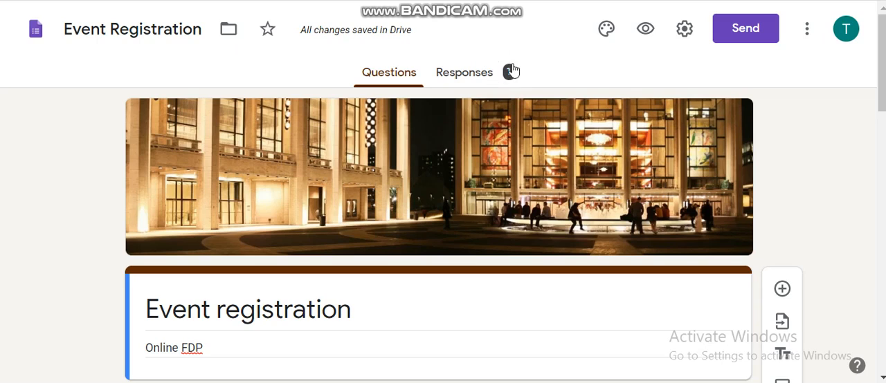
pyautogui.click(475, 80)
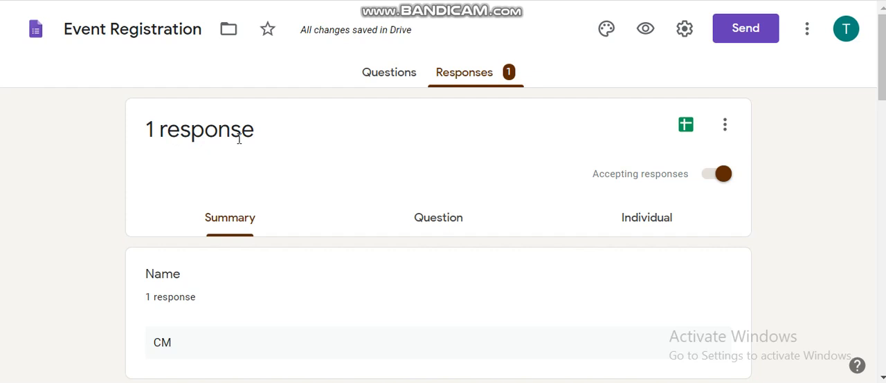
pyautogui.scroll(-1, 200, 307)
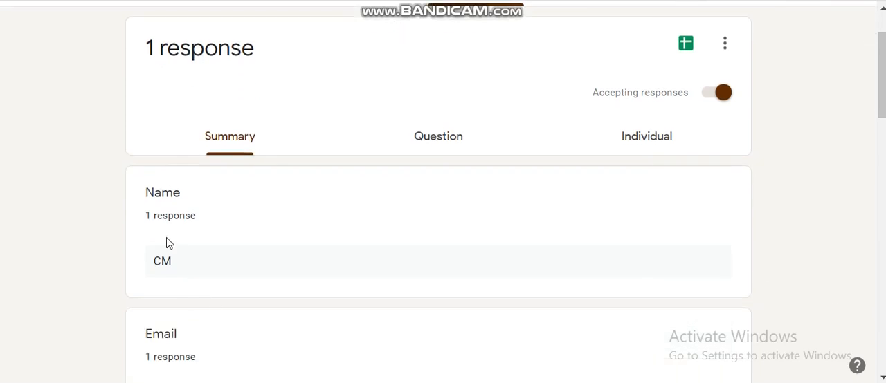
pyautogui.scroll(-5, 170, 256)
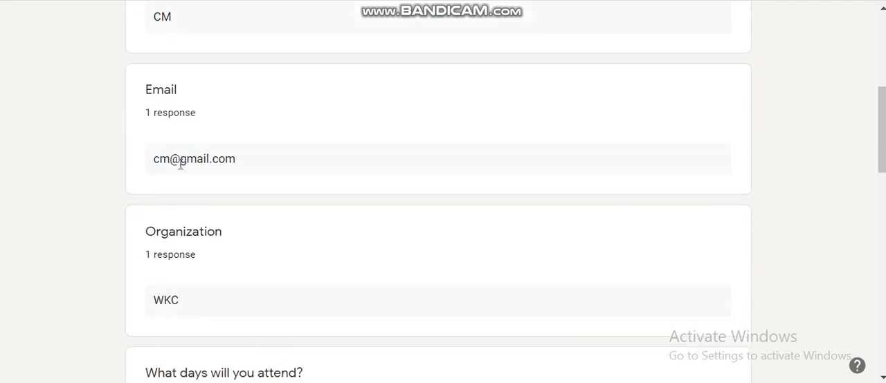
pyautogui.scroll(6, 185, 220)
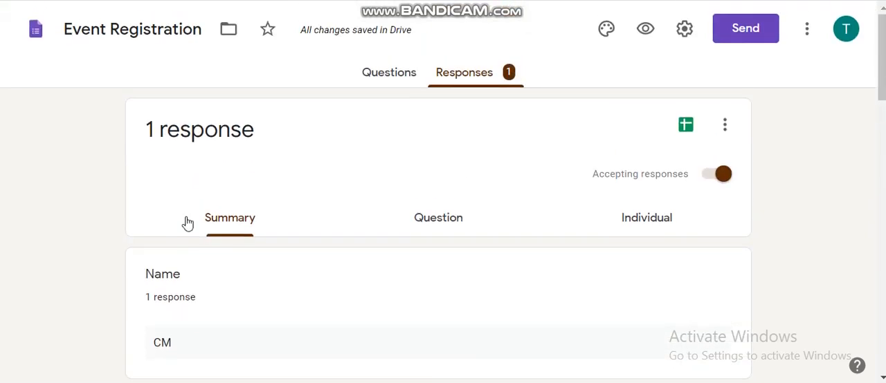
# - Create a new spreadsheet as the destination for the Event Registration form's responses, keeping the suggested name
pyautogui.click(685, 127)
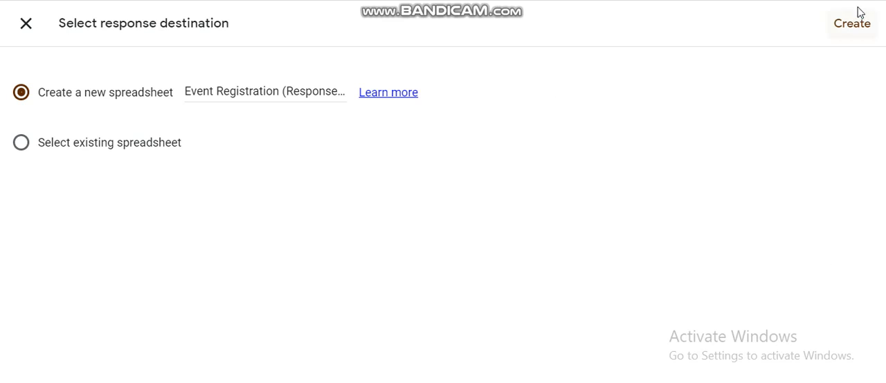
pyautogui.click(850, 34)
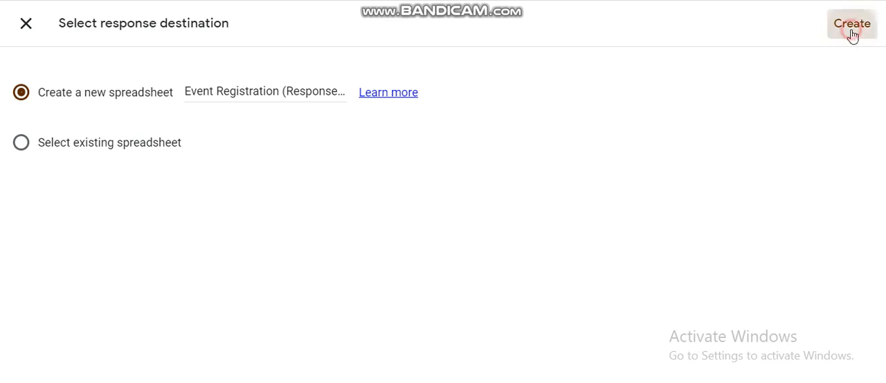